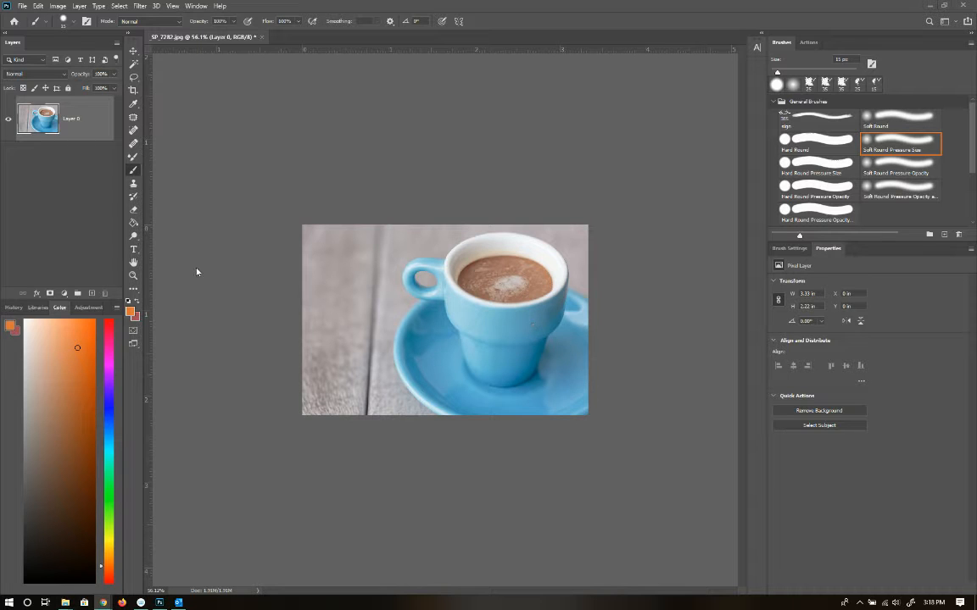
Step: Add a solid colour fill layer in orange e37938 above the photo and set its blend mode to Color
{"action": "left_click", "coordinate": [64, 293]}
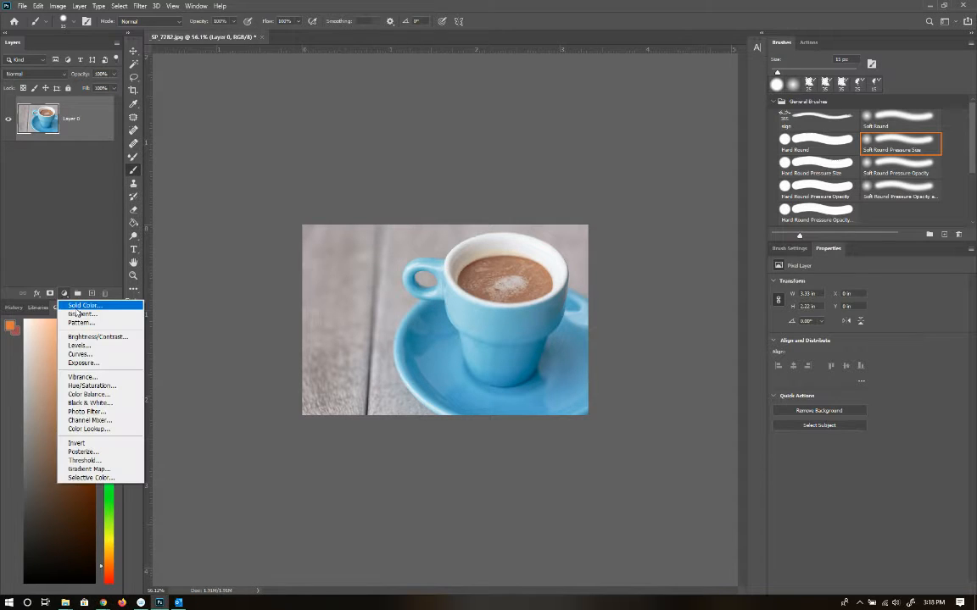
{"action": "left_click", "coordinate": [76, 306]}
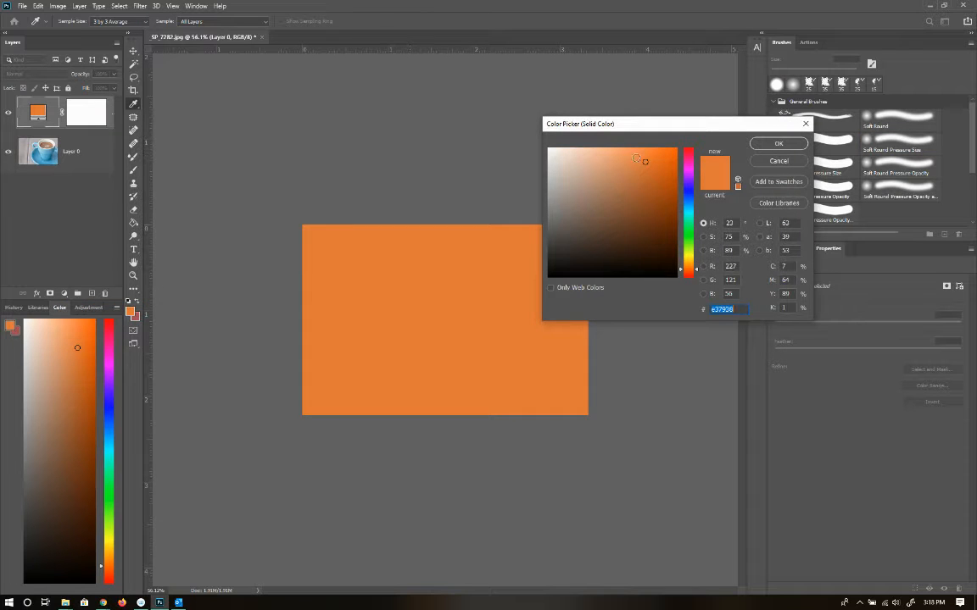
{"action": "left_click", "coordinate": [770, 144]}
{"action": "left_click", "coordinate": [34, 74]}
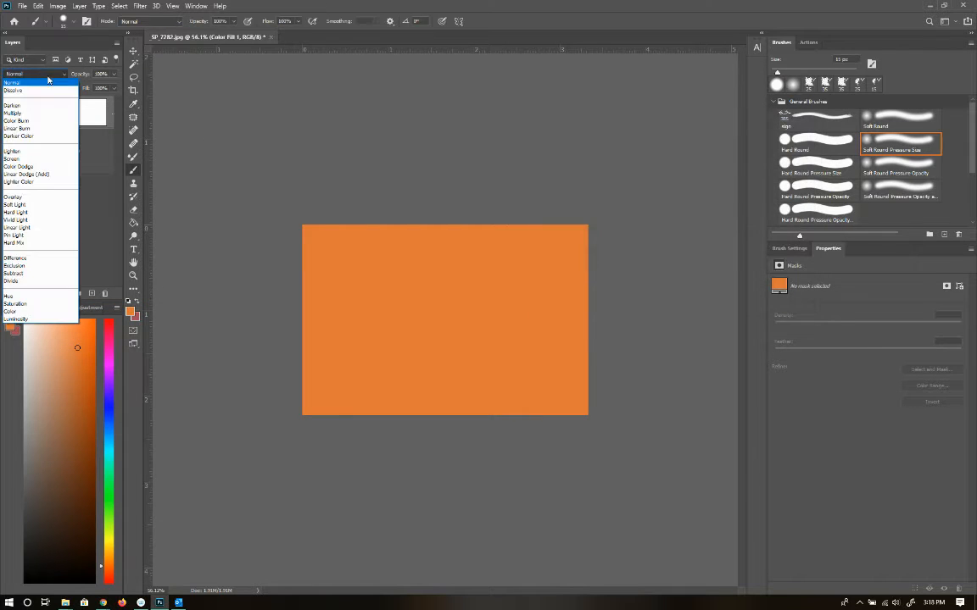
{"action": "left_click", "coordinate": [58, 313]}
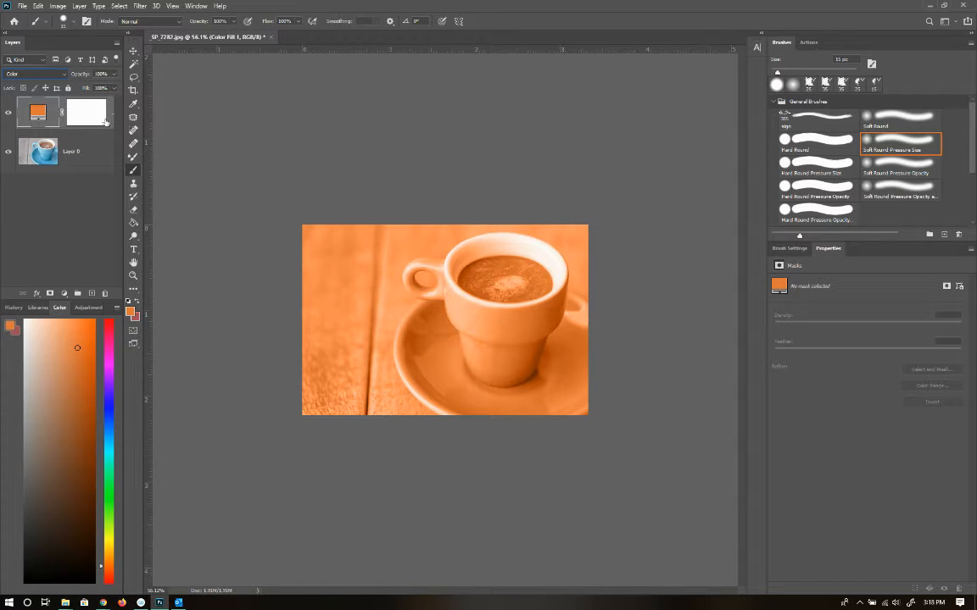
Step: Invert the orange fill layer's mask to black so the fill is hidden
{"action": "left_click", "coordinate": [86, 120]}
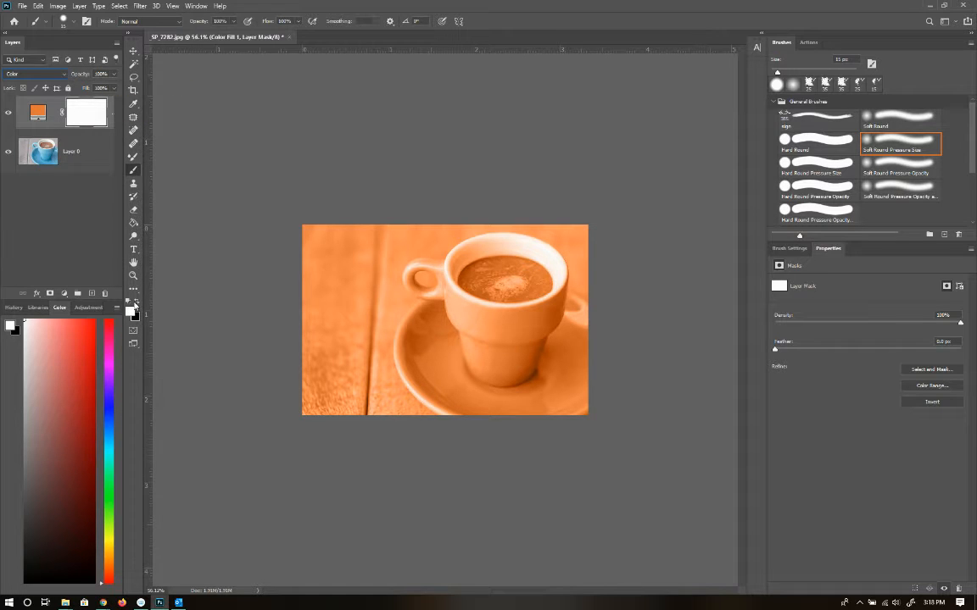
{"action": "left_click", "coordinate": [36, 113]}
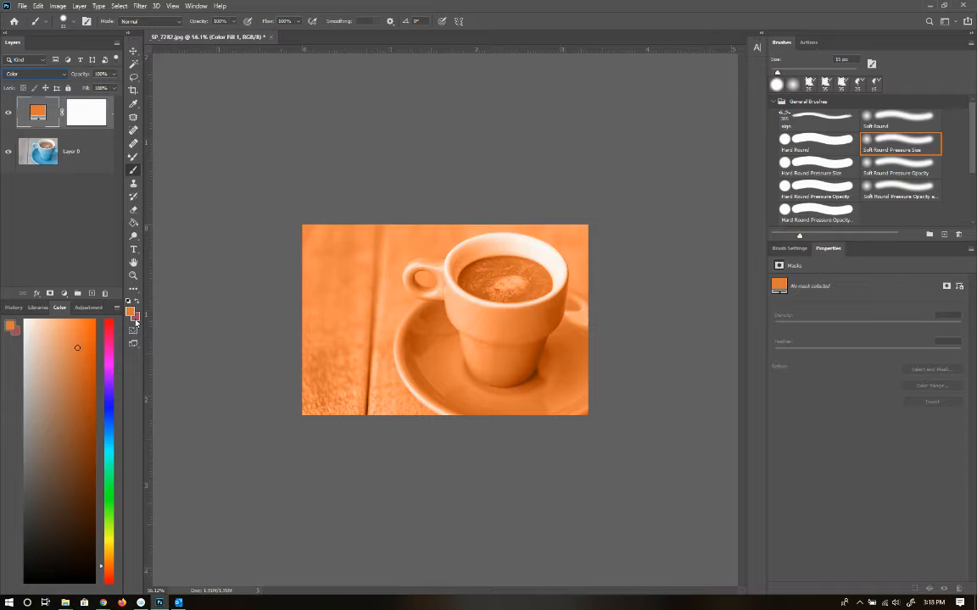
{"action": "left_click", "coordinate": [83, 122]}
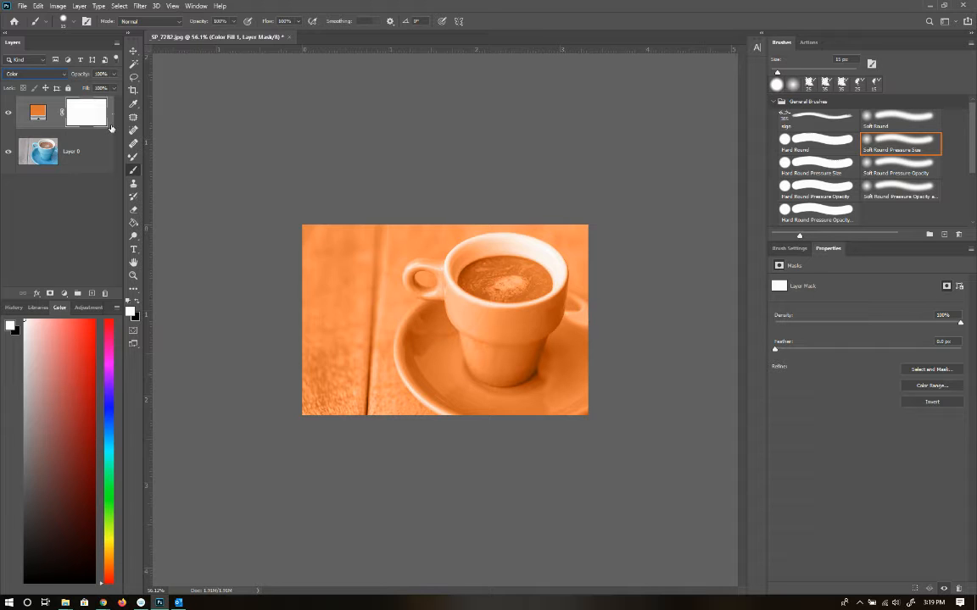
{"action": "key", "text": "ctrl+i"}
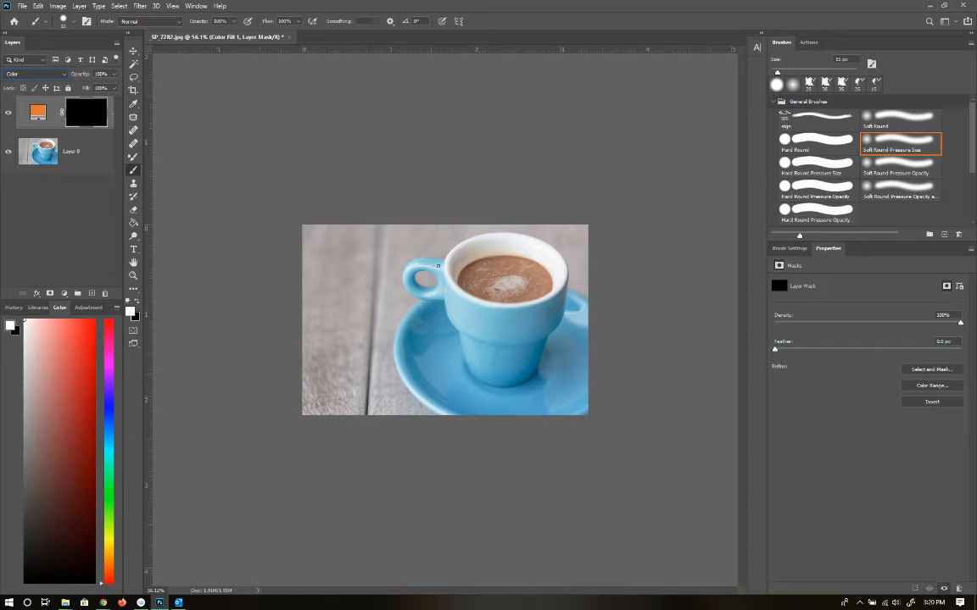
{"action": "right_click", "coordinate": [437, 266]}
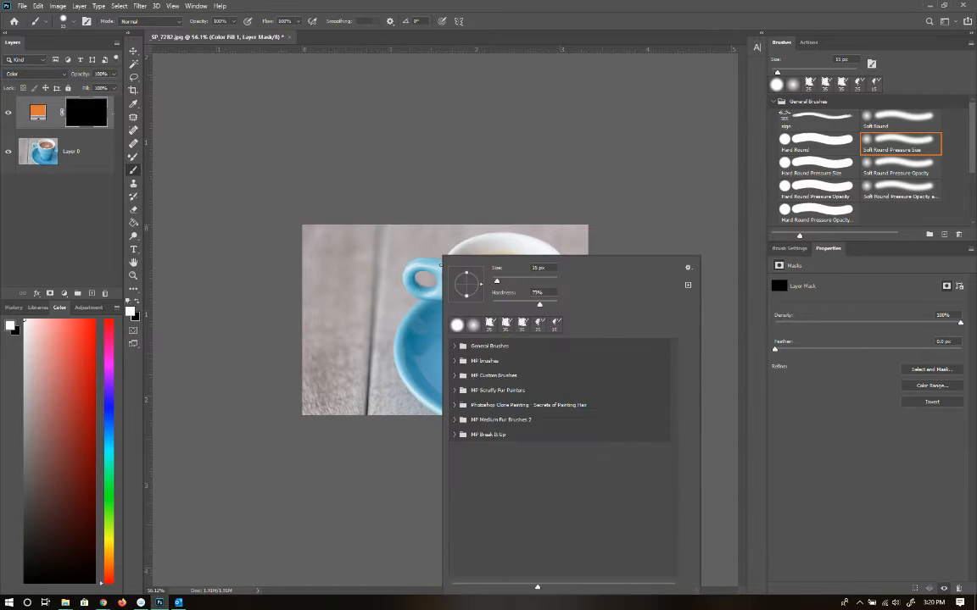
{"action": "key", "text": "super"}
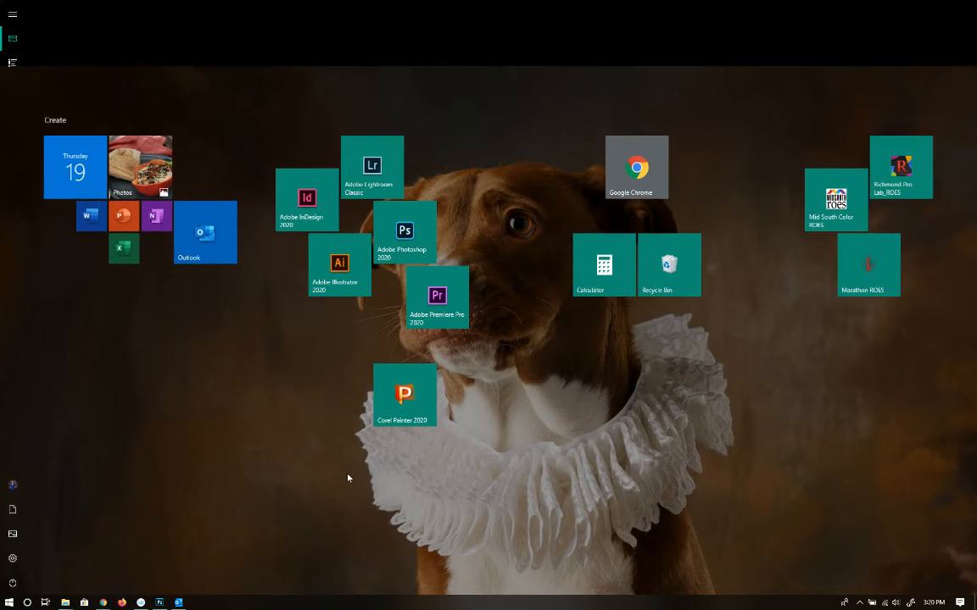
{"action": "key", "text": "super"}
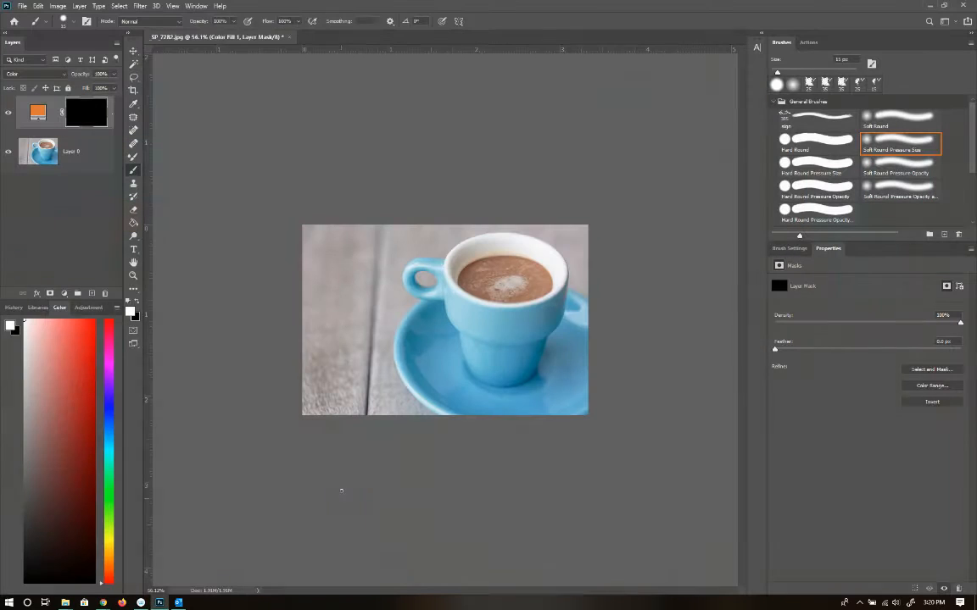
Step: Set the brush size to 44 px and paint white on the fill layer's mask over the cup's handle
{"action": "right_click", "coordinate": [435, 237], "text": "alt"}
{"action": "mouse_move", "coordinate": [421, 264]}
{"action": "left_mouse_down"}
{"action": "mouse_move", "coordinate": [405, 277]}
{"action": "mouse_move", "coordinate": [411, 286]}
{"action": "mouse_move", "coordinate": [433, 289]}
{"action": "mouse_move", "coordinate": [436, 273]}
{"action": "left_mouse_up"}
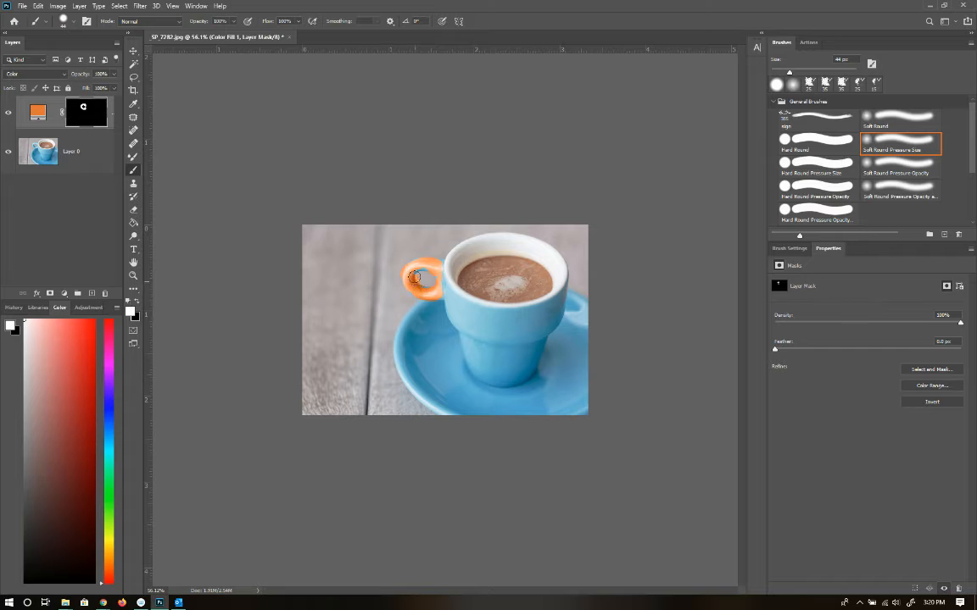
{"action": "left_click_drag", "start_coordinate": [414, 277], "coordinate": [435, 273]}
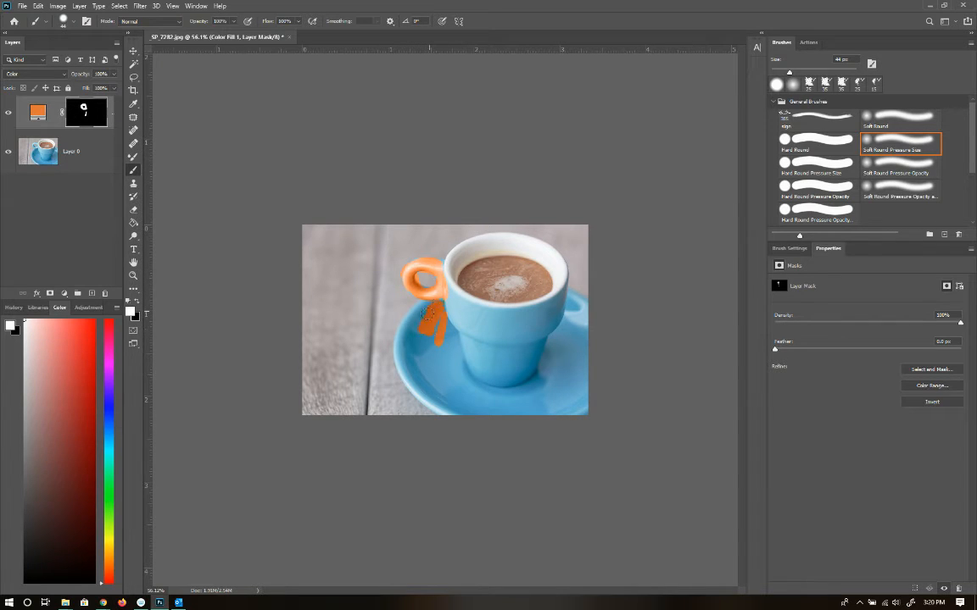
Step: Paint white on the mask over the saucer and the cup's body, enlarging the brush to 90 px
{"action": "mouse_move", "coordinate": [428, 314]}
{"action": "left_mouse_down"}
{"action": "mouse_move", "coordinate": [395, 356]}
{"action": "mouse_move", "coordinate": [454, 411]}
{"action": "left_mouse_up"}
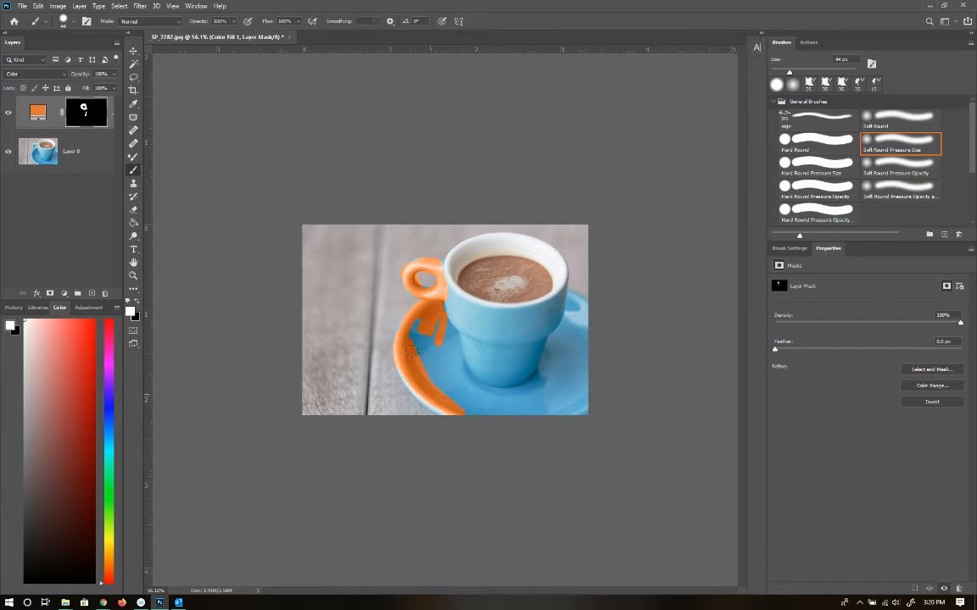
{"action": "key", "text": "bracketright"}
{"action": "mouse_move", "coordinate": [429, 363]}
{"action": "left_mouse_down"}
{"action": "mouse_move", "coordinate": [456, 315]}
{"action": "mouse_move", "coordinate": [447, 350]}
{"action": "mouse_move", "coordinate": [436, 349]}
{"action": "mouse_move", "coordinate": [443, 342]}
{"action": "mouse_move", "coordinate": [460, 401]}
{"action": "mouse_move", "coordinate": [460, 363]}
{"action": "mouse_move", "coordinate": [472, 408]}
{"action": "mouse_move", "coordinate": [486, 391]}
{"action": "mouse_move", "coordinate": [504, 410]}
{"action": "mouse_move", "coordinate": [578, 362]}
{"action": "mouse_move", "coordinate": [574, 409]}
{"action": "mouse_move", "coordinate": [582, 351]}
{"action": "mouse_move", "coordinate": [569, 300]}
{"action": "mouse_move", "coordinate": [579, 309]}
{"action": "mouse_move", "coordinate": [567, 297]}
{"action": "mouse_move", "coordinate": [565, 308]}
{"action": "mouse_move", "coordinate": [529, 317]}
{"action": "mouse_move", "coordinate": [562, 301]}
{"action": "mouse_move", "coordinate": [543, 310]}
{"action": "mouse_move", "coordinate": [468, 306]}
{"action": "mouse_move", "coordinate": [441, 265]}
{"action": "mouse_move", "coordinate": [413, 272]}
{"action": "mouse_move", "coordinate": [436, 303]}
{"action": "mouse_move", "coordinate": [404, 340]}
{"action": "mouse_move", "coordinate": [410, 329]}
{"action": "mouse_move", "coordinate": [408, 376]}
{"action": "mouse_move", "coordinate": [423, 394]}
{"action": "mouse_move", "coordinate": [463, 411]}
{"action": "mouse_move", "coordinate": [469, 334]}
{"action": "mouse_move", "coordinate": [442, 318]}
{"action": "mouse_move", "coordinate": [452, 311]}
{"action": "mouse_move", "coordinate": [488, 325]}
{"action": "mouse_move", "coordinate": [463, 333]}
{"action": "mouse_move", "coordinate": [540, 342]}
{"action": "mouse_move", "coordinate": [568, 323]}
{"action": "mouse_move", "coordinate": [556, 397]}
{"action": "left_mouse_up"}
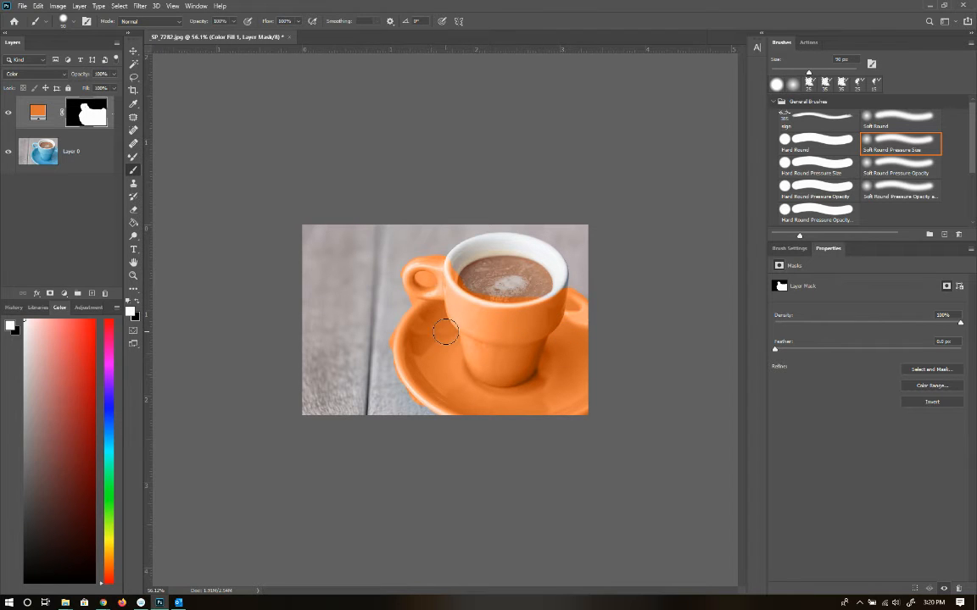
Step: Paint black on the mask to remove the orange spill from the wooden background, the coffee and the cup's white interior
{"action": "key", "text": "ctrl+plus"}
{"action": "scroll", "coordinate": [390, 307], "scroll_direction": "up", "scroll_amount": 2}
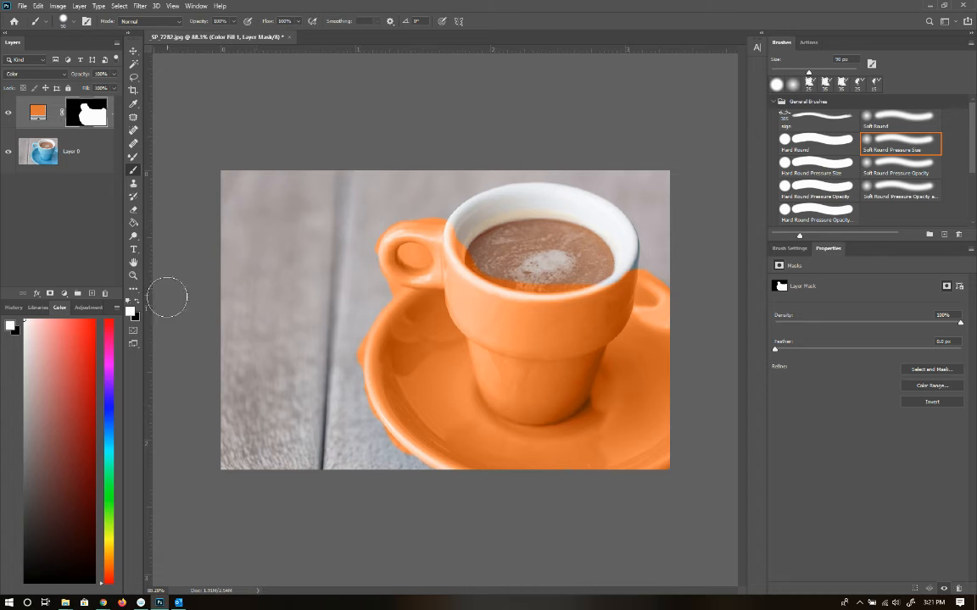
{"action": "left_click", "coordinate": [137, 304]}
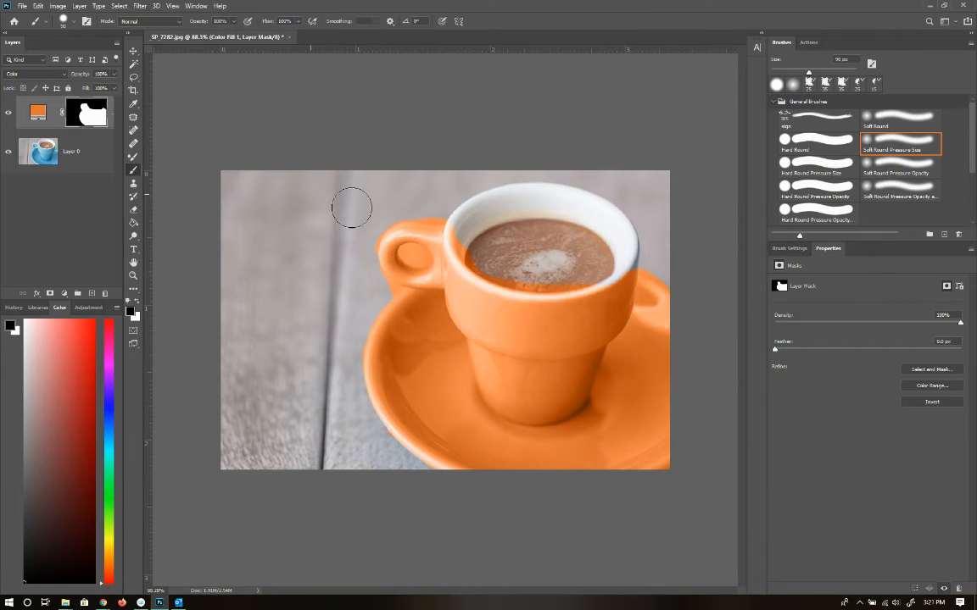
{"action": "mouse_move", "coordinate": [472, 234]}
{"action": "left_mouse_down"}
{"action": "mouse_move", "coordinate": [449, 222]}
{"action": "mouse_move", "coordinate": [467, 247]}
{"action": "mouse_move", "coordinate": [573, 273]}
{"action": "left_mouse_up"}
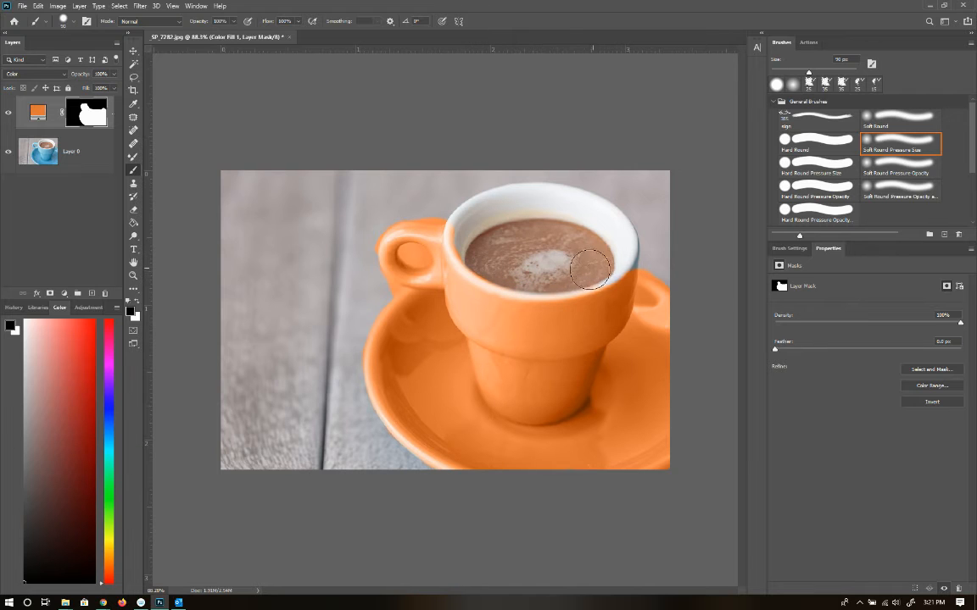
{"action": "mouse_move", "coordinate": [468, 233]}
{"action": "left_mouse_down"}
{"action": "mouse_move", "coordinate": [458, 212]}
{"action": "mouse_move", "coordinate": [448, 227]}
{"action": "mouse_move", "coordinate": [454, 245]}
{"action": "mouse_move", "coordinate": [493, 264]}
{"action": "left_mouse_up"}
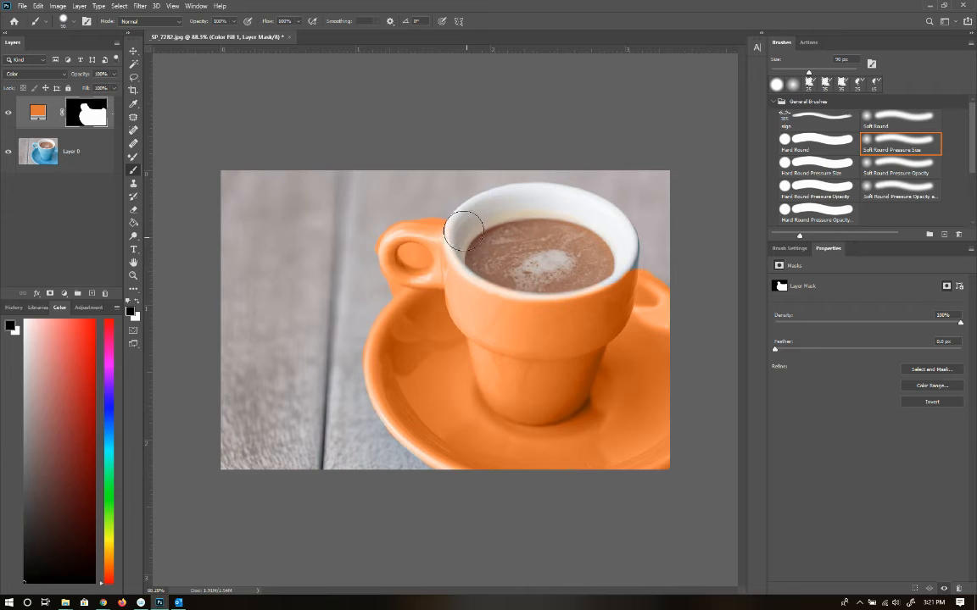
Step: Reduce the brush to 25 px and refine the mask along the cup's rim, alternating between black and white
{"action": "key", "text": "bracketleft"}
{"action": "key", "text": "bracketleft"}
{"action": "key", "text": "bracketleft"}
{"action": "key", "text": "bracketleft"}
{"action": "key", "text": "bracketleft"}
{"action": "key", "text": "bracketleft"}
{"action": "key", "text": "bracketleft"}
{"action": "key", "text": "bracketleft"}
{"action": "key", "text": "bracketleft"}
{"action": "key", "text": "x"}
{"action": "key", "text": "x"}
{"action": "key", "text": "x"}
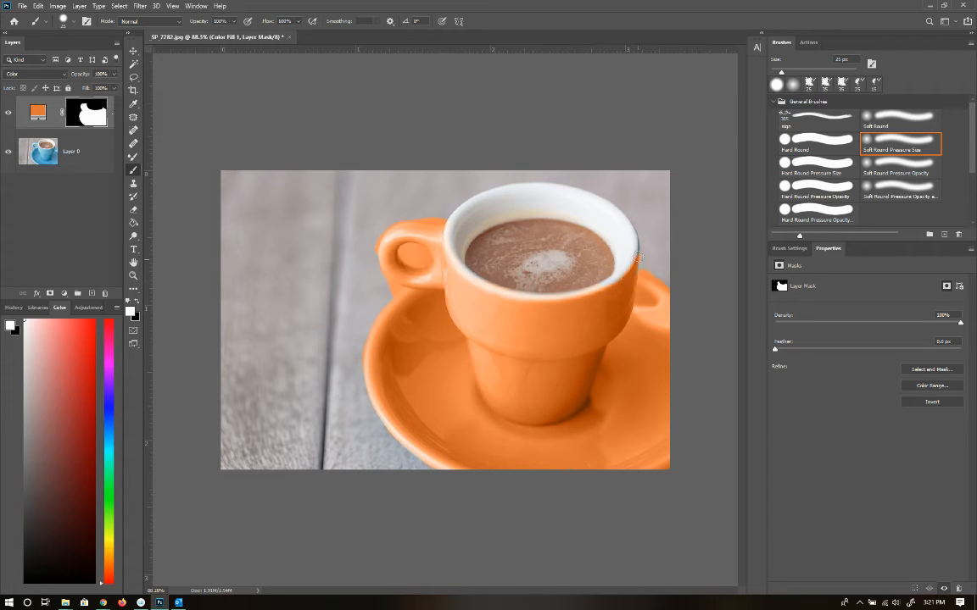
{"action": "key", "text": "x"}
{"action": "key", "text": "x"}
{"action": "key", "text": "x"}
{"action": "key", "text": "x"}
{"action": "key", "text": "x"}
{"action": "key", "text": "x"}
Step: Paint black on the mask inside the handle's opening and touch up the handle's edges with white
{"action": "key", "text": "x"}
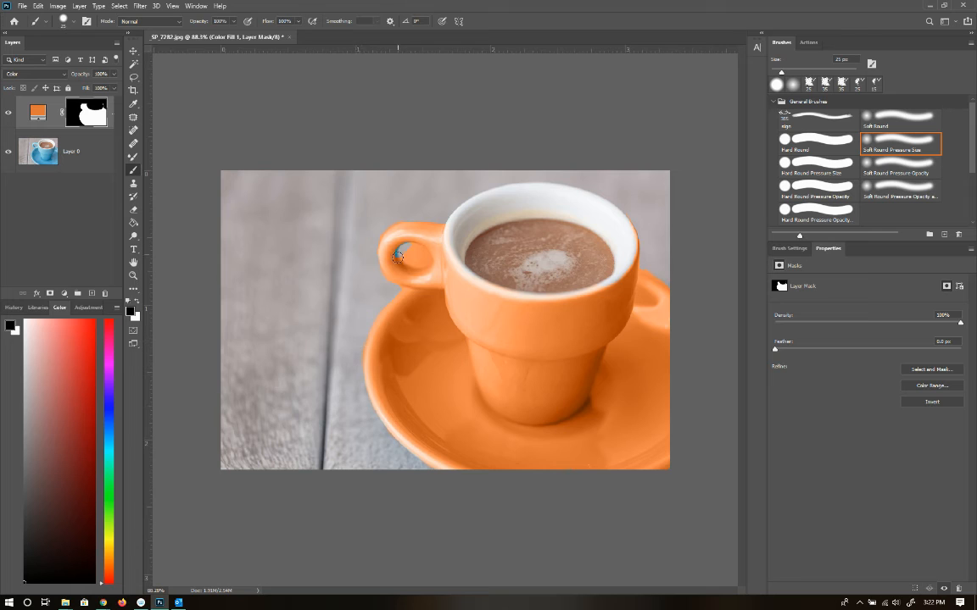
{"action": "left_click_drag", "start_coordinate": [399, 256], "coordinate": [415, 253]}
{"action": "key", "text": "x"}
{"action": "key", "text": "x"}
{"action": "key", "text": "x"}
{"action": "left_click_drag", "start_coordinate": [393, 257], "coordinate": [390, 246]}
{"action": "key", "text": "x"}
{"action": "key", "text": "x"}
Step: Toggle the orange fill layer's visibility several times to compare the recoloured cup with the original
{"action": "key", "text": "z"}
{"action": "key", "text": "x"}
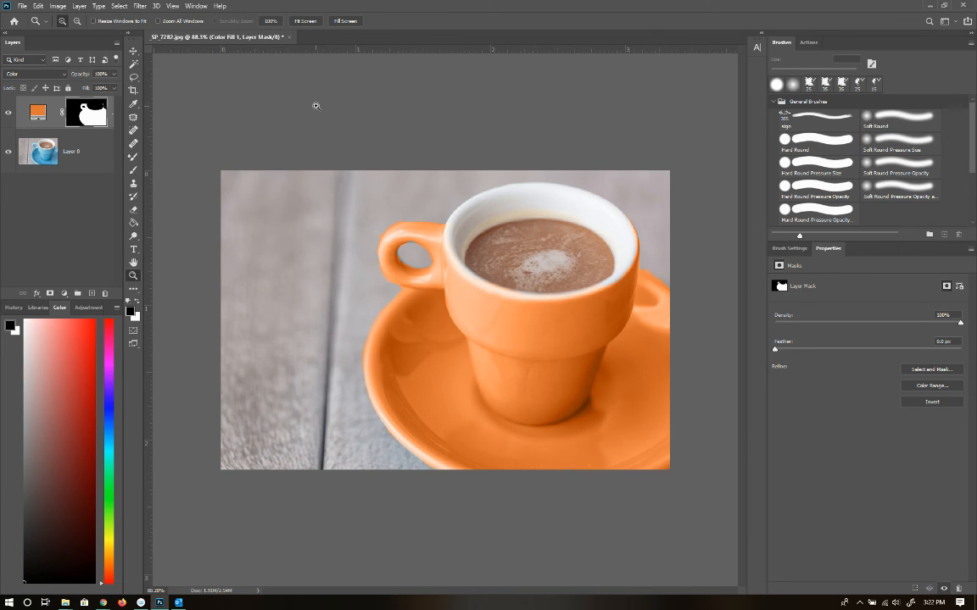
{"action": "left_click", "coordinate": [342, 180], "text": "alt"}
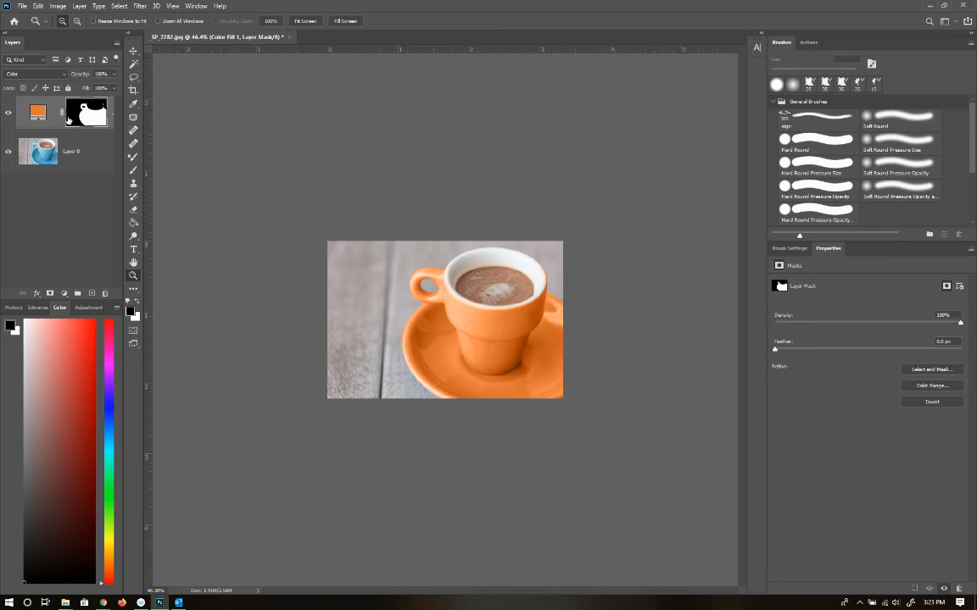
{"action": "left_click", "coordinate": [9, 113]}
{"action": "left_click", "coordinate": [9, 114]}
{"action": "left_click", "coordinate": [9, 114]}
{"action": "left_click", "coordinate": [9, 114]}
{"action": "left_click", "coordinate": [9, 114]}
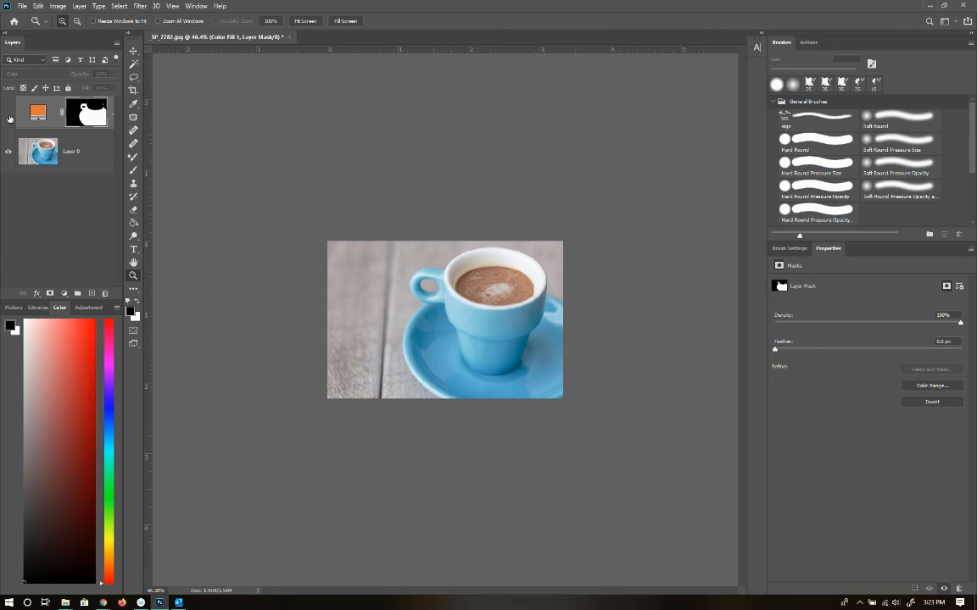
{"action": "left_click", "coordinate": [9, 114]}
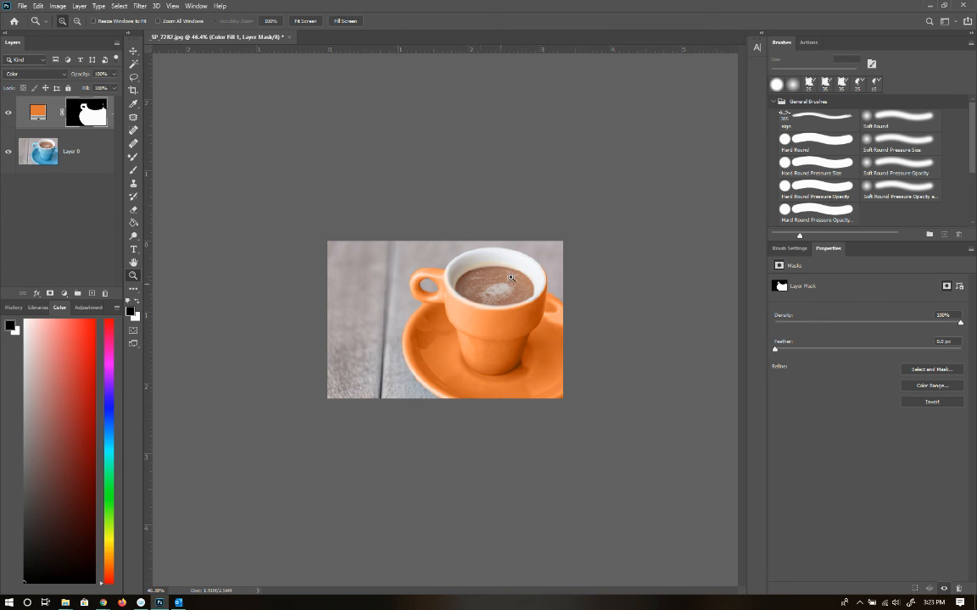